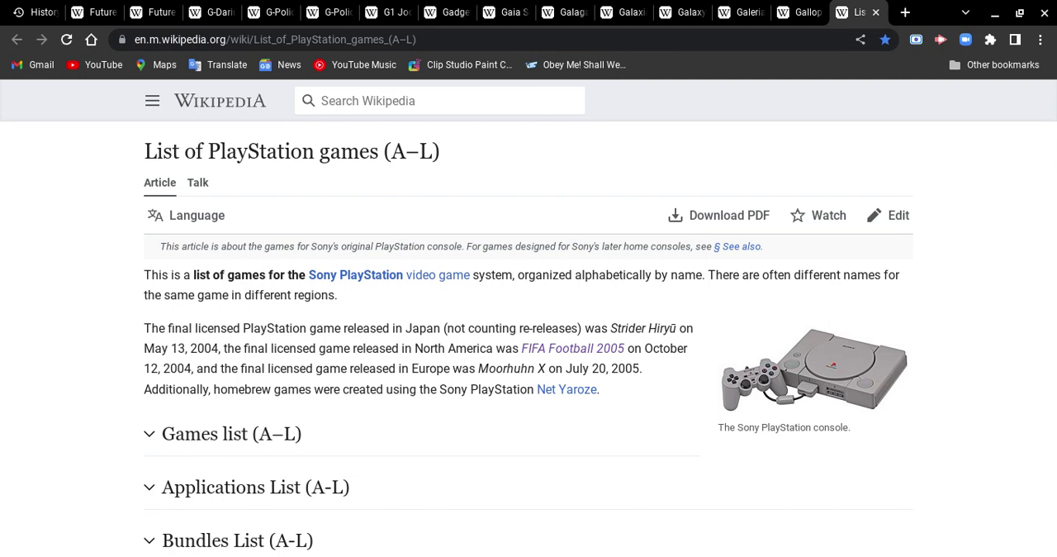
Bring the Future Cop: LAPD article tab to the front
left_click(95, 12)
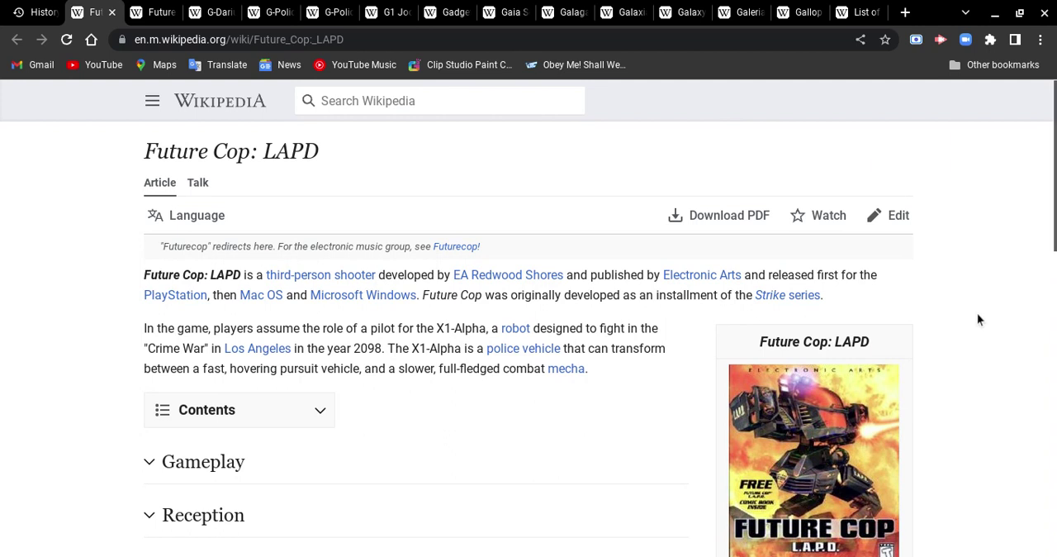
scroll(977, 319, "down", 2)
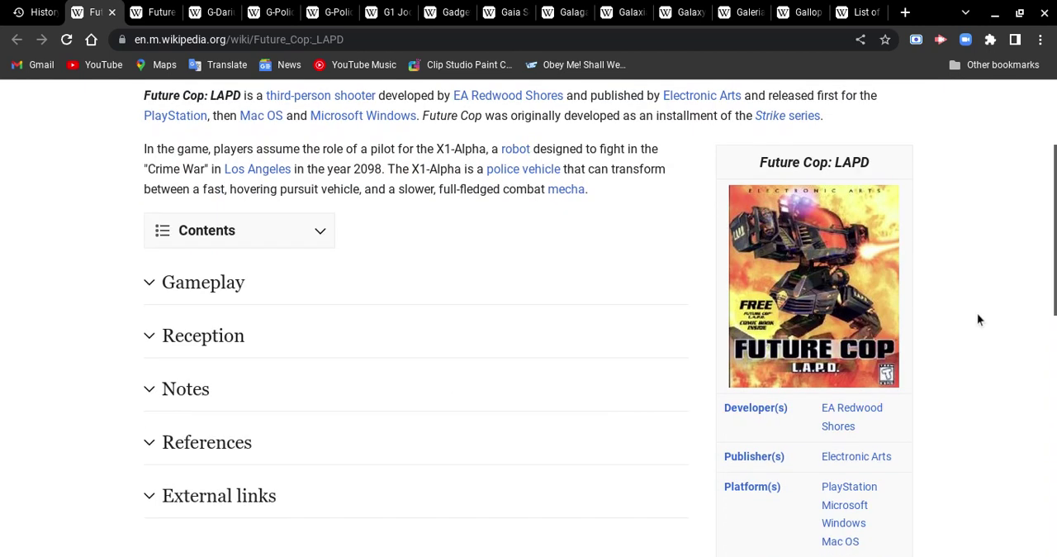
scroll(977, 319, "down", 3)
scroll(977, 320, "down", 2)
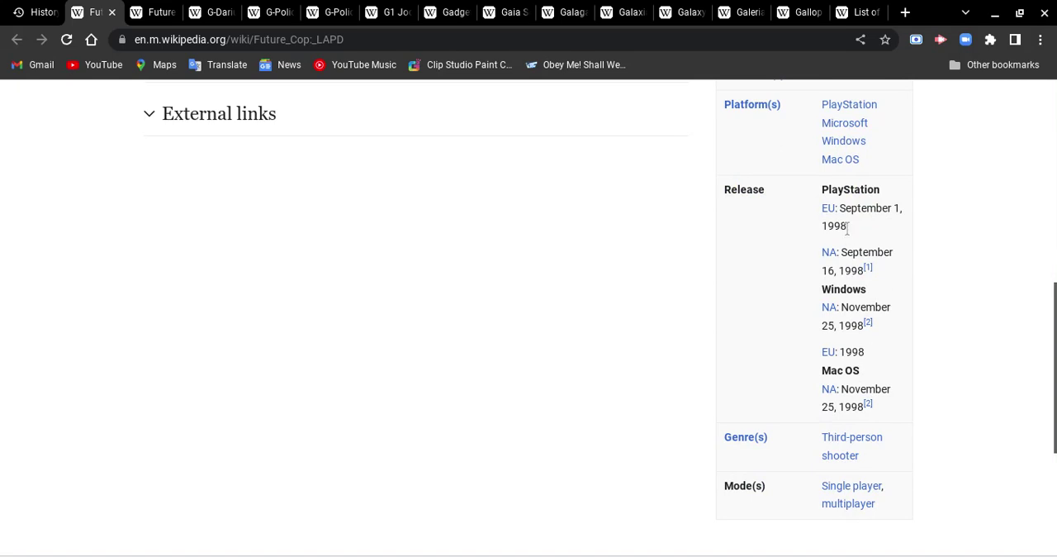
scroll(722, 374, "up", 6)
scroll(715, 372, "up", 1)
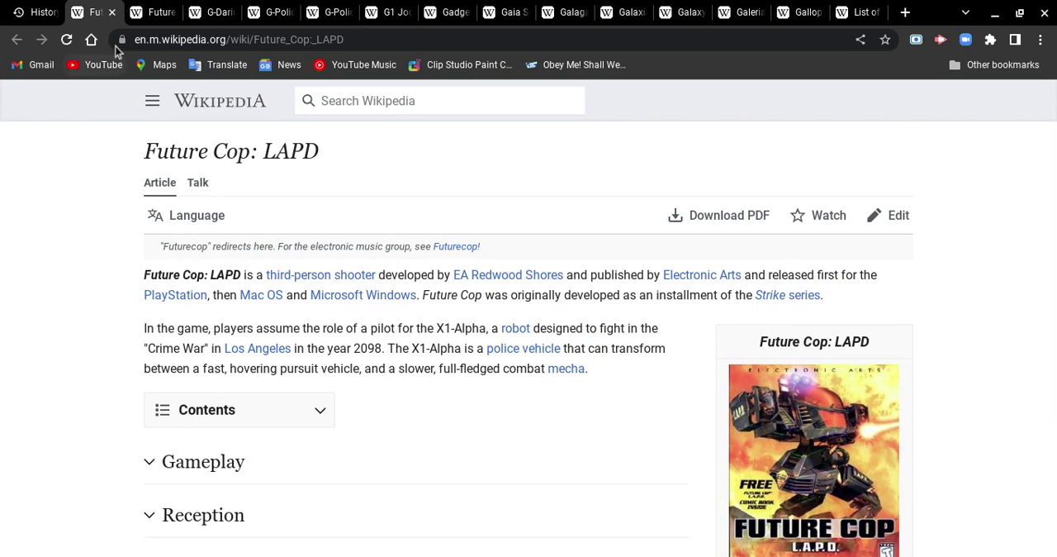
Close the Future Cop: LAPD and Future Racer article tabs
left_click(111, 12)
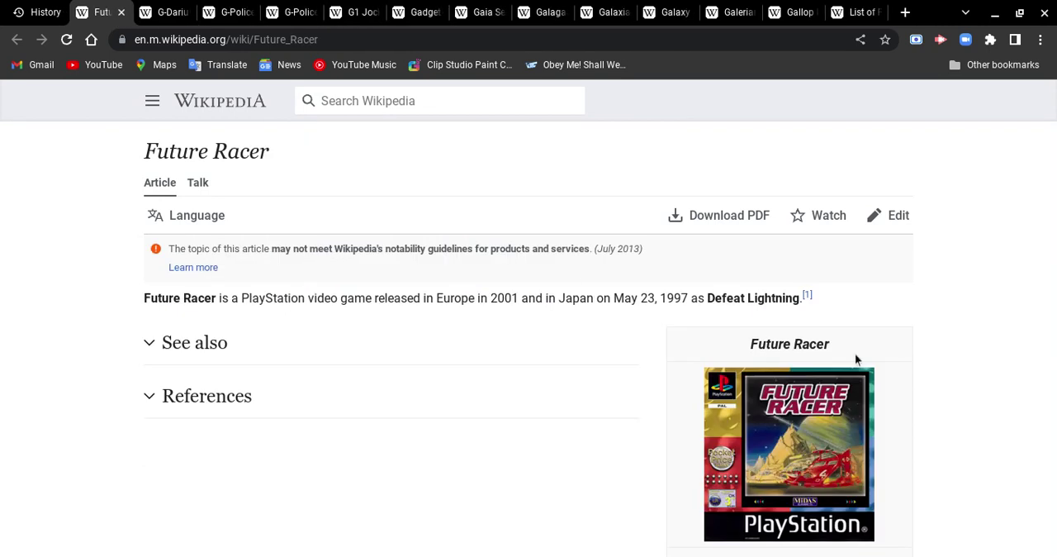
scroll(1015, 358, "down", 1)
scroll(1016, 358, "down", 3)
scroll(1003, 352, "up", 4)
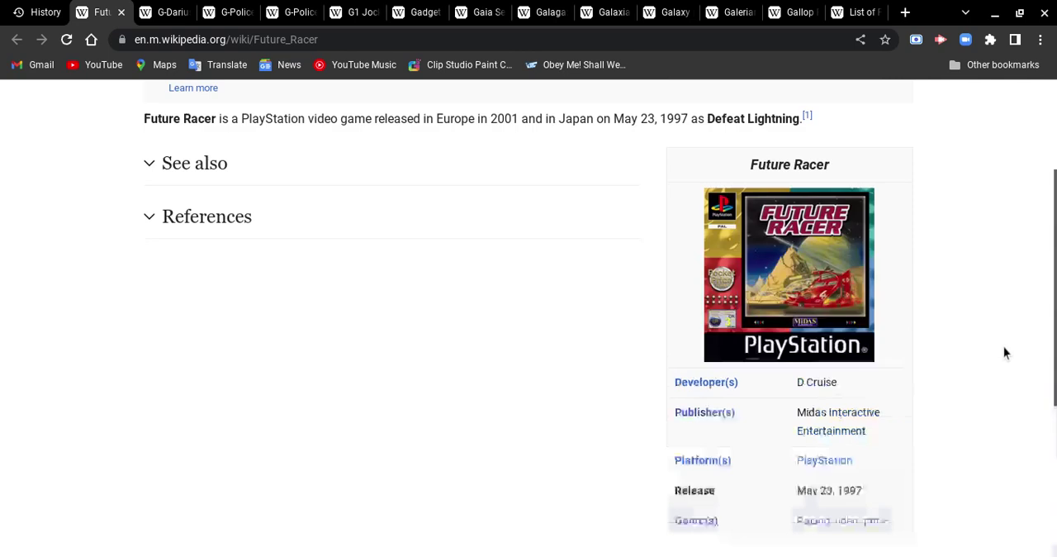
left_click(122, 12)
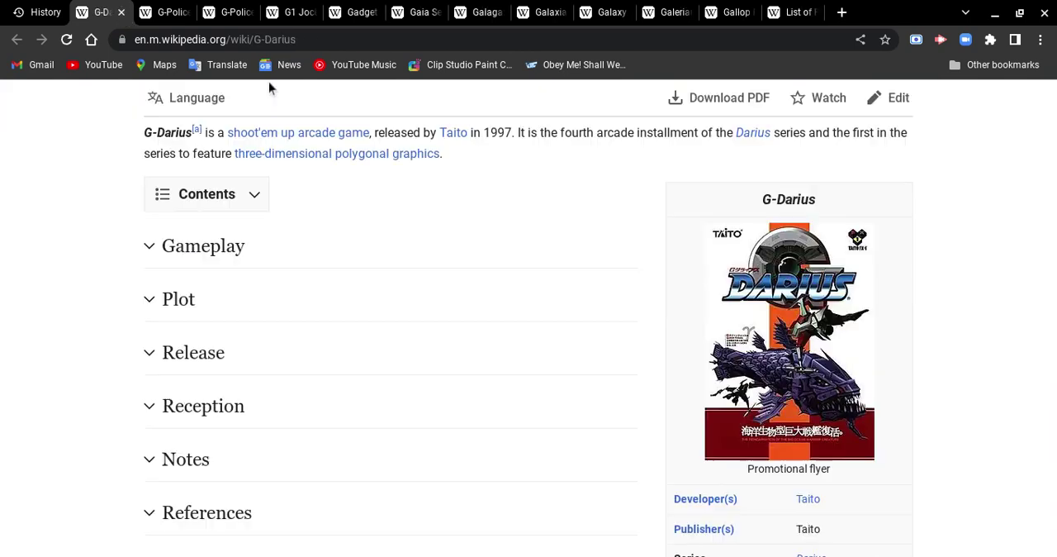
scroll(949, 357, "up", 1)
scroll(950, 358, "down", 2)
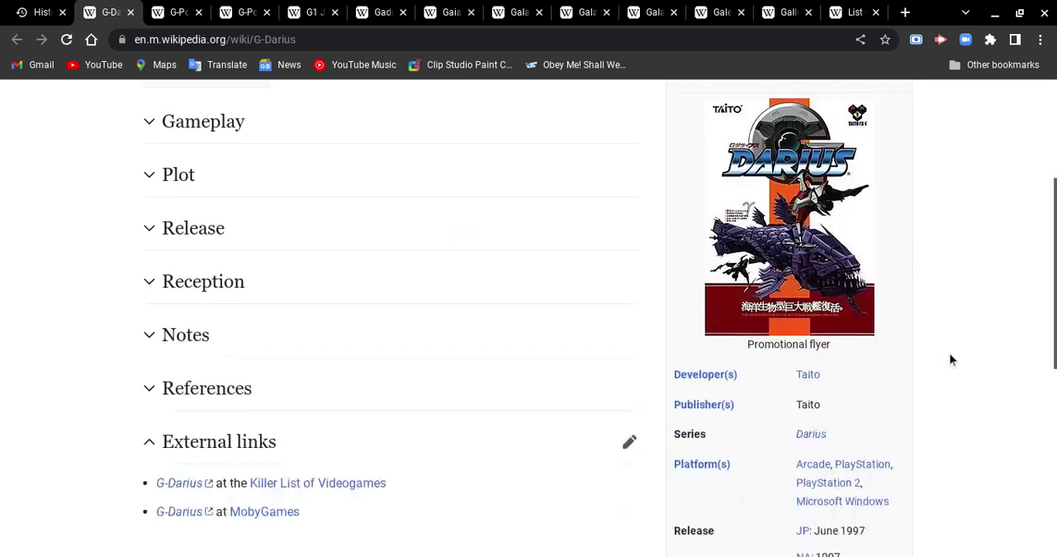
scroll(950, 358, "down", 2)
scroll(949, 358, "down", 1)
scroll(950, 358, "up", 4)
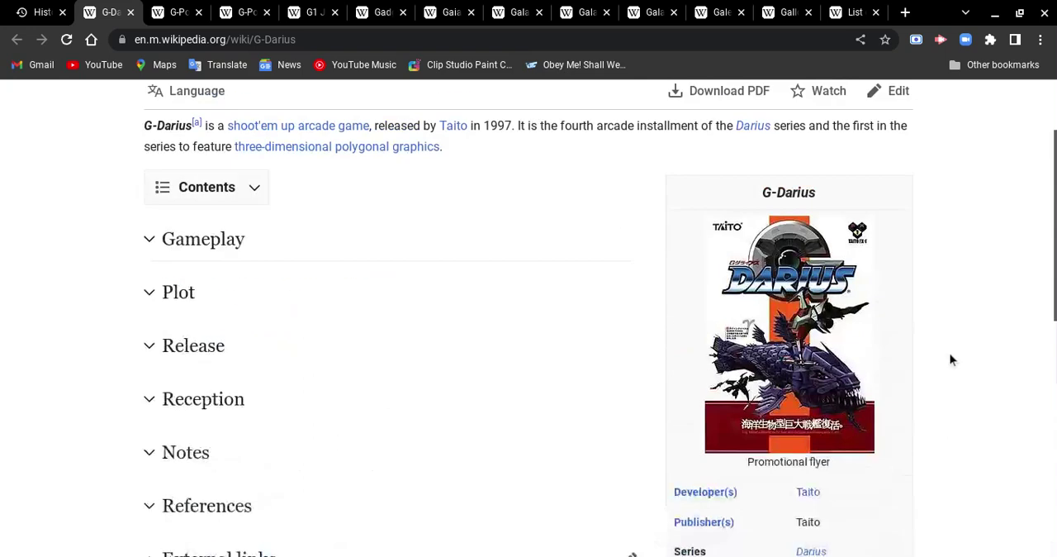
scroll(949, 357, "up", 2)
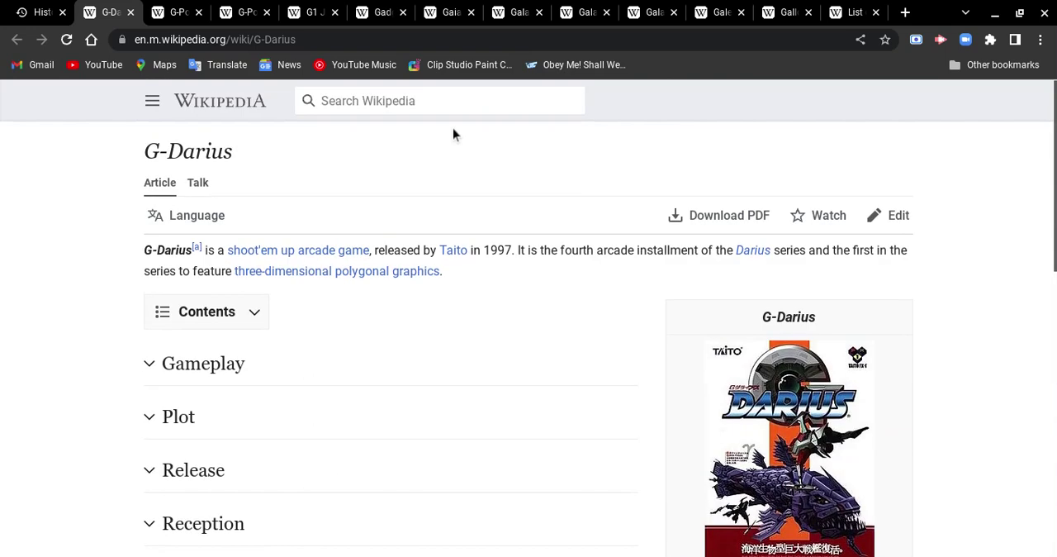
Close the G-Darius, G-Police and G-Police: Weapons of Justice tabs
left_click(129, 13)
scroll(946, 313, "down", 1)
scroll(940, 312, "down", 3)
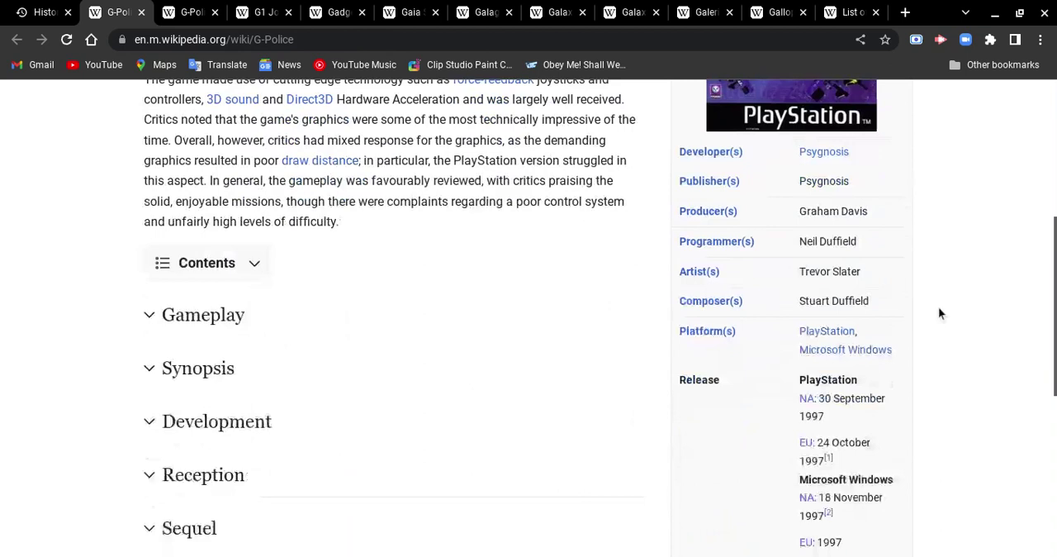
scroll(940, 313, "down", 1)
scroll(940, 309, "up", 5)
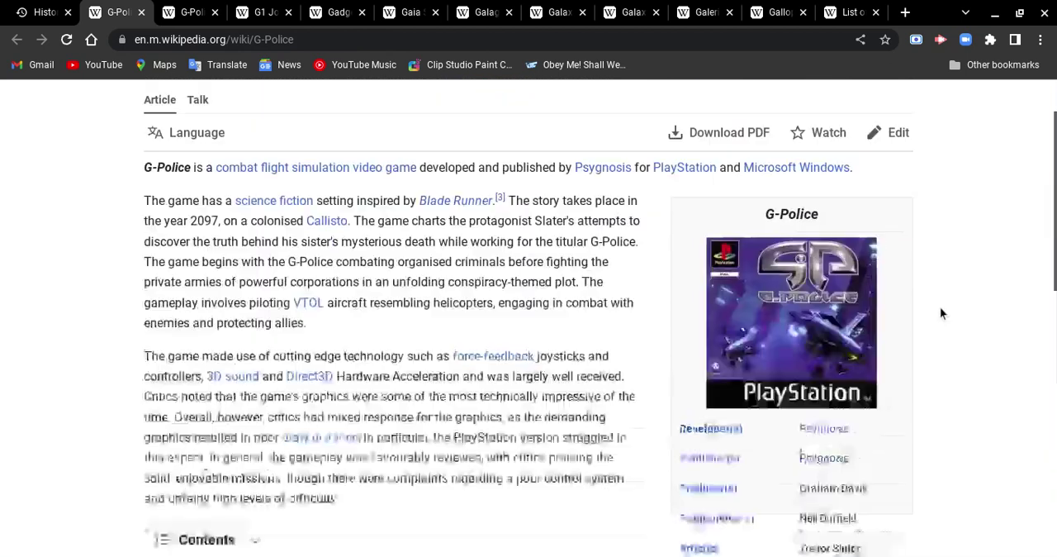
left_click(142, 12)
scroll(1018, 377, "down", 2)
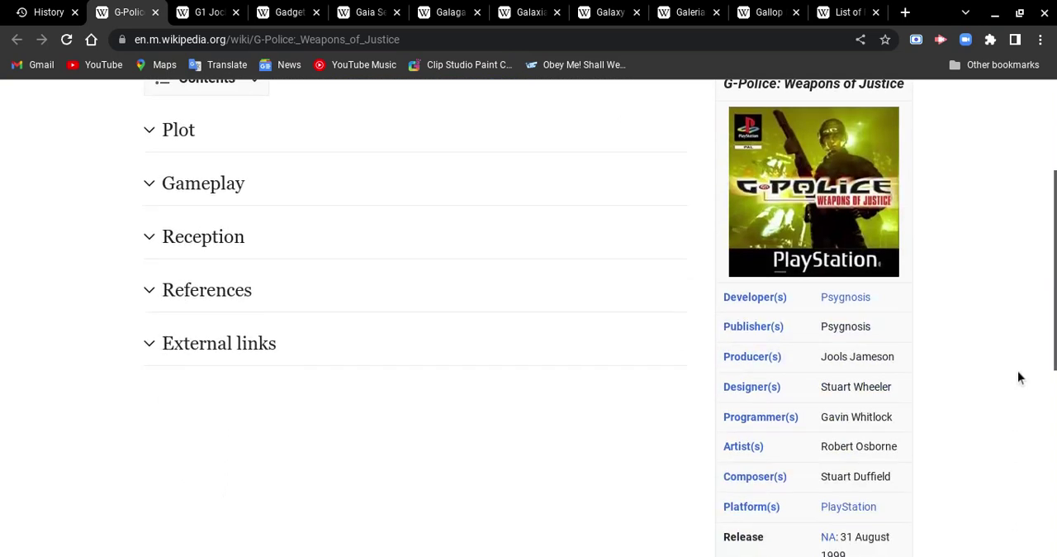
scroll(1017, 377, "down", 2)
scroll(1018, 377, "up", 4)
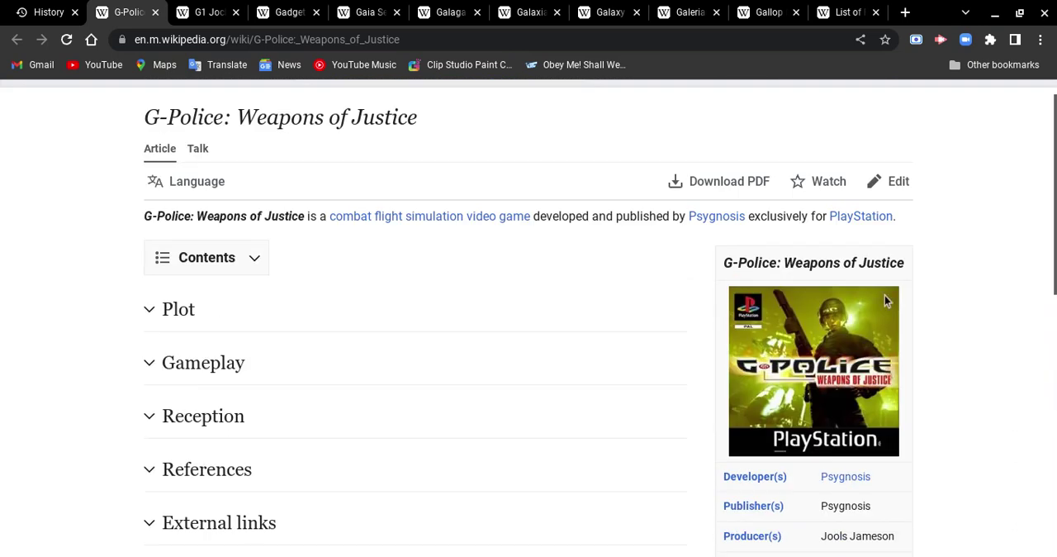
left_click(155, 12)
scroll(991, 343, "down", 3)
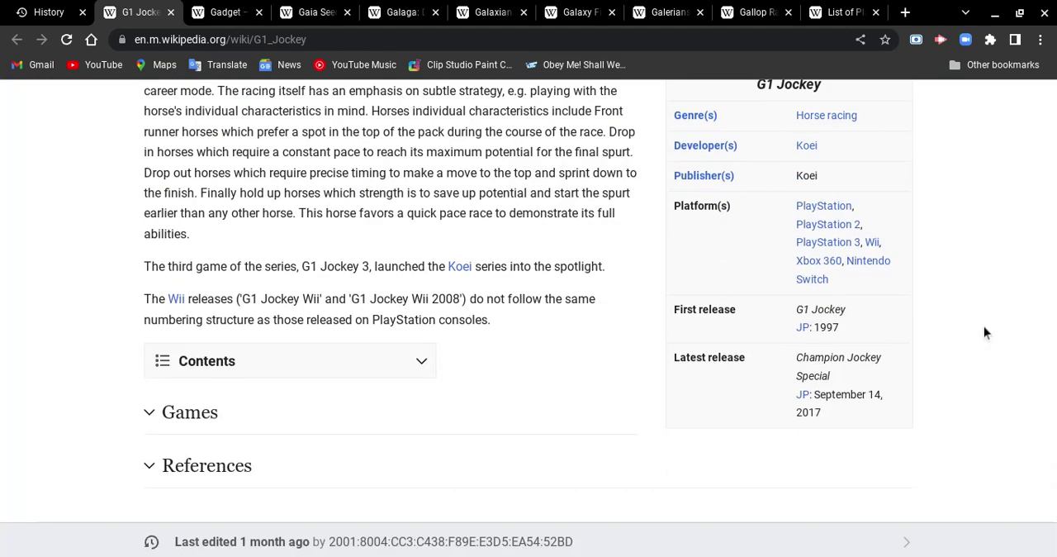
left_click(225, 429)
scroll(319, 342, "down", 3)
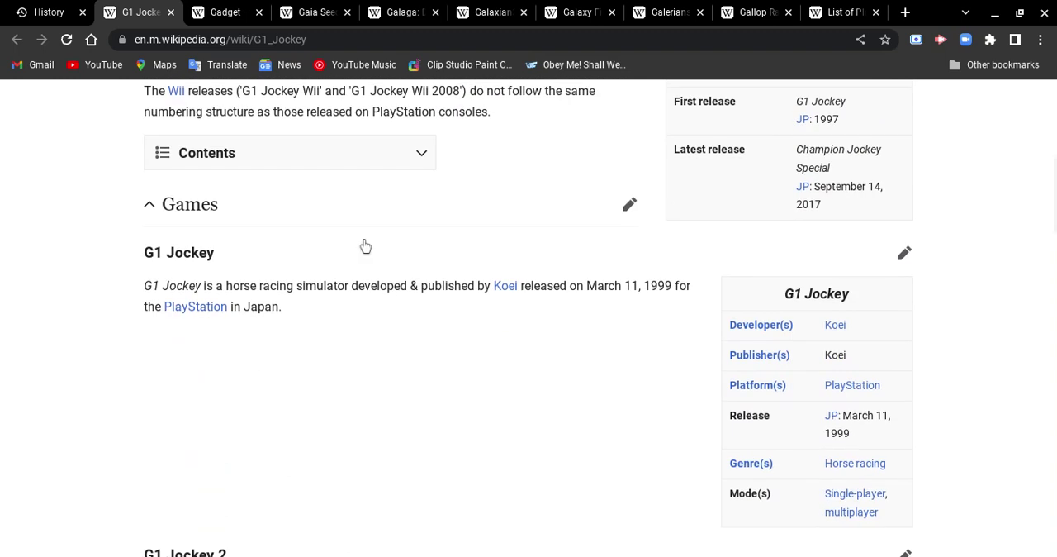
scroll(365, 245, "down", 3)
scroll(368, 249, "down", 2)
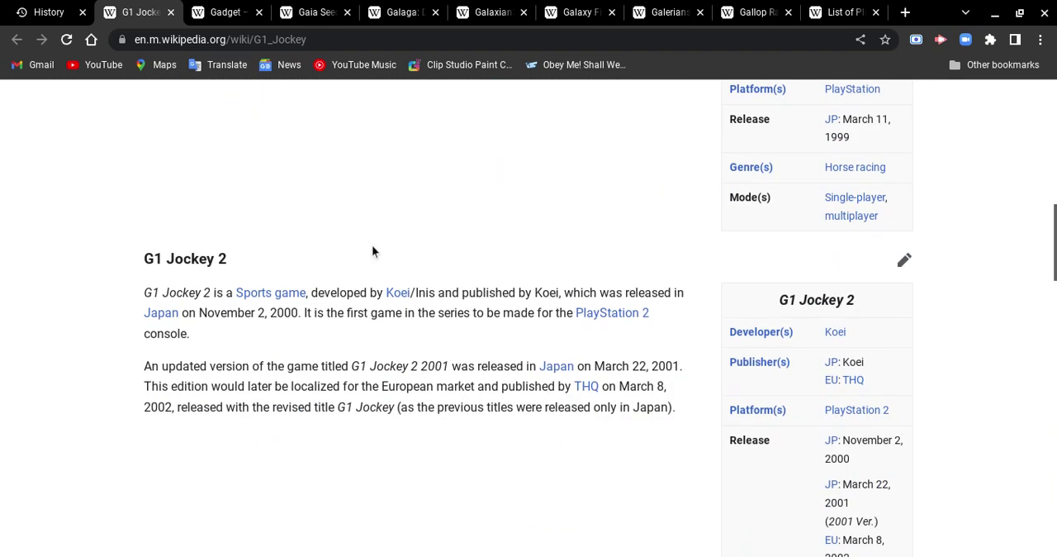
scroll(371, 251, "down", 1)
scroll(372, 251, "down", 1)
scroll(371, 251, "down", 2)
scroll(372, 251, "down", 2)
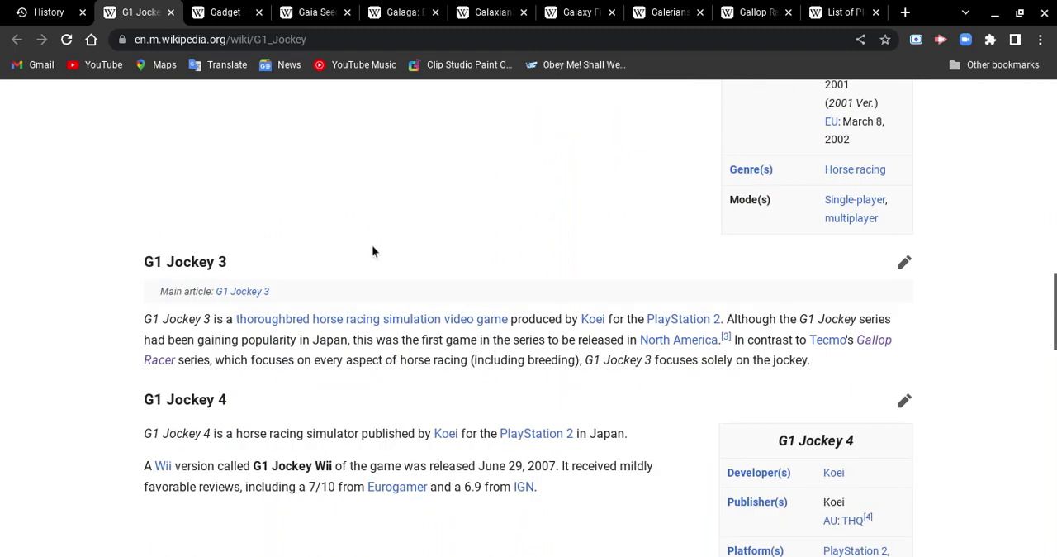
scroll(371, 251, "down", 1)
scroll(371, 251, "down", 2)
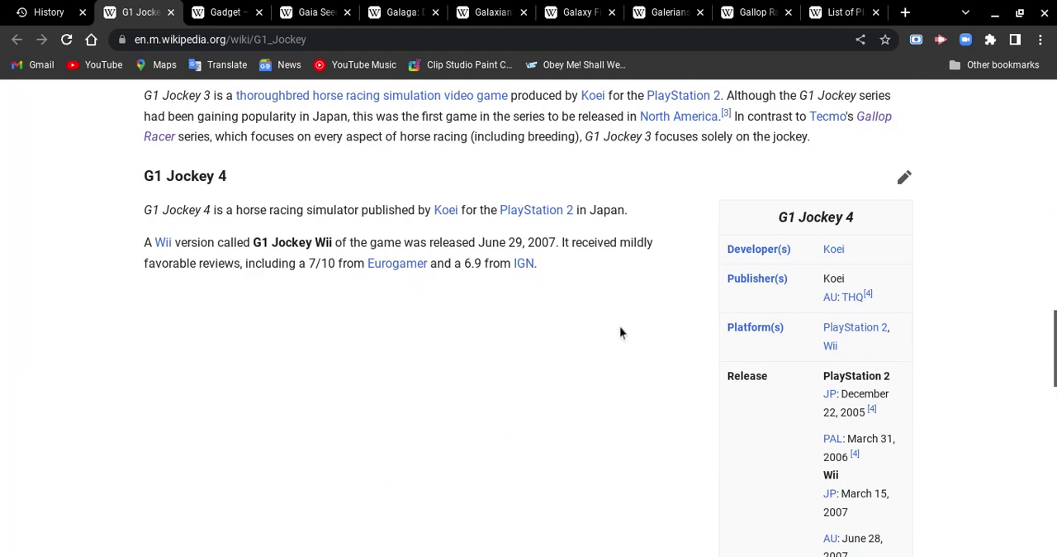
scroll(619, 330, "down", 1)
scroll(616, 331, "down", 2)
scroll(616, 331, "down", 1)
scroll(616, 331, "down", 3)
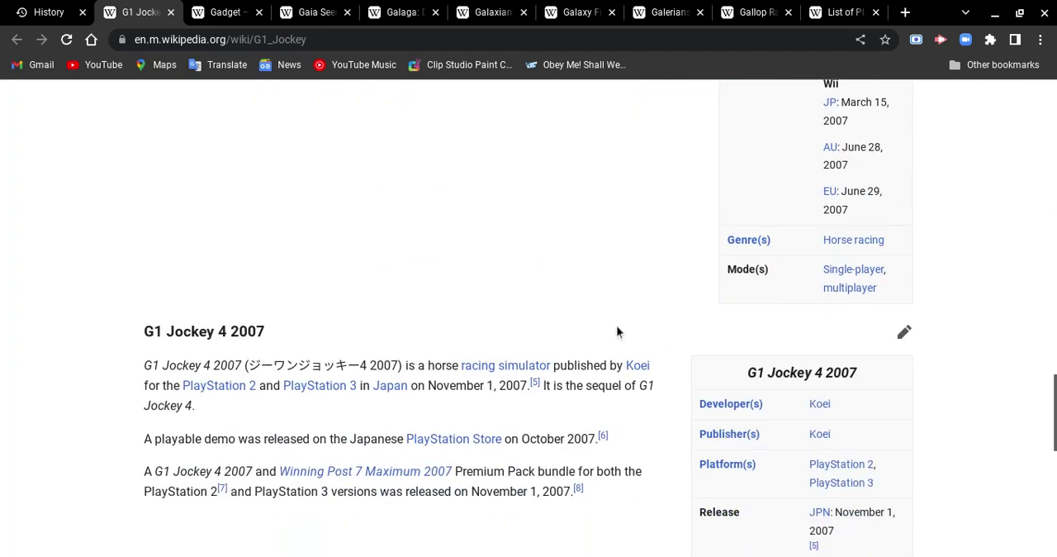
scroll(616, 329, "down", 2)
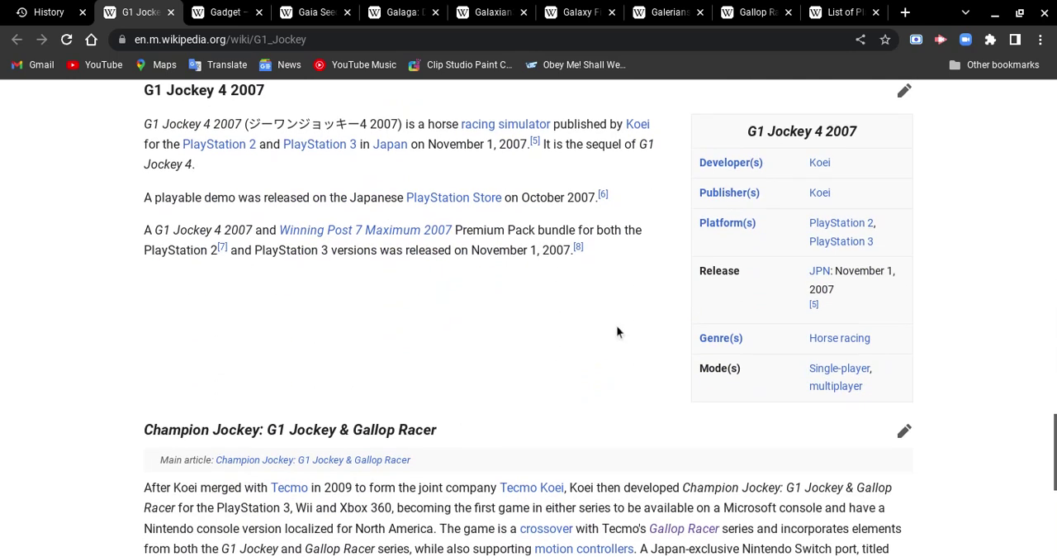
scroll(616, 326, "up", 1)
scroll(616, 331, "down", 1)
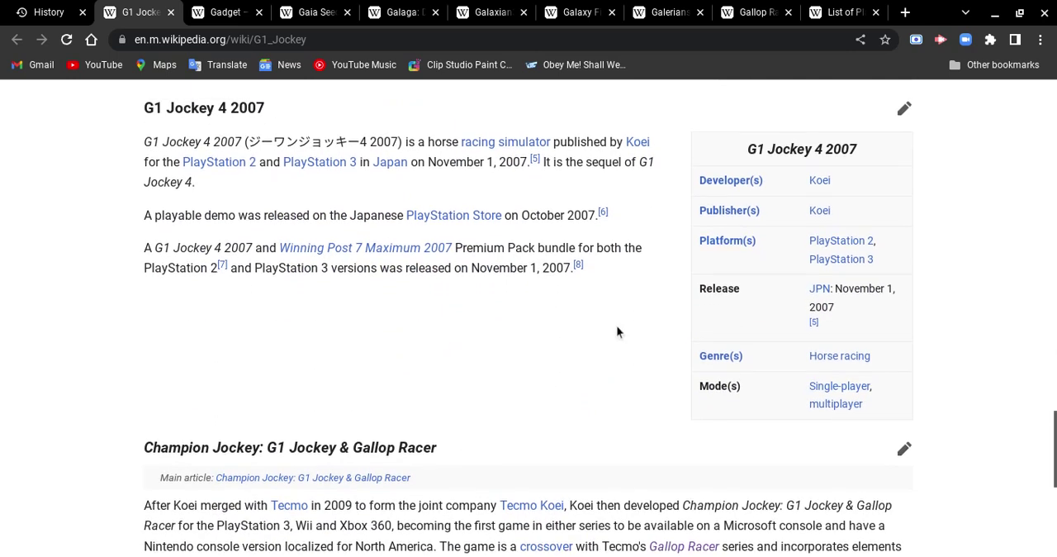
scroll(616, 331, "down", 2)
scroll(616, 331, "down", 1)
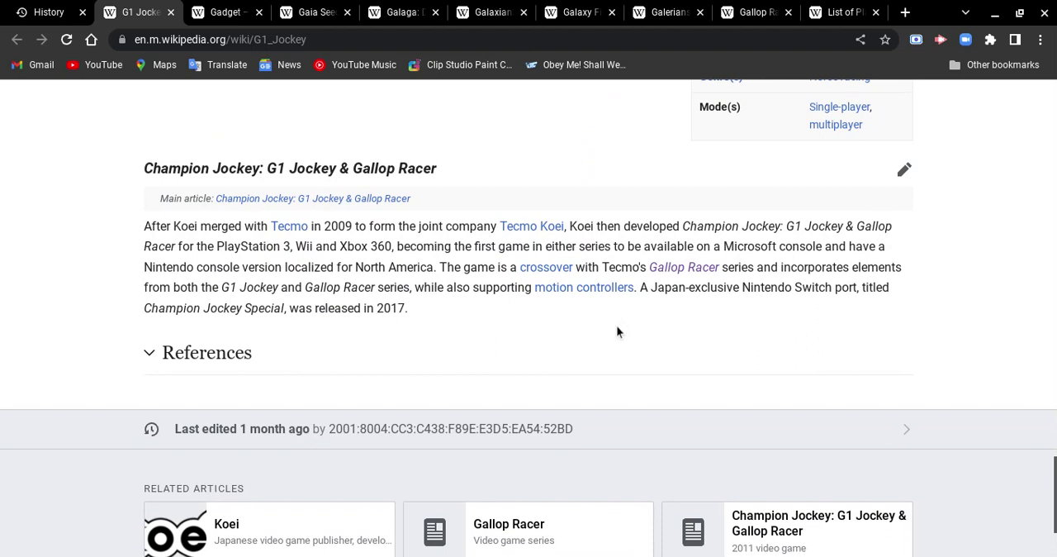
scroll(616, 331, "up", 3)
scroll(608, 340, "up", 5)
scroll(608, 340, "up", 5)
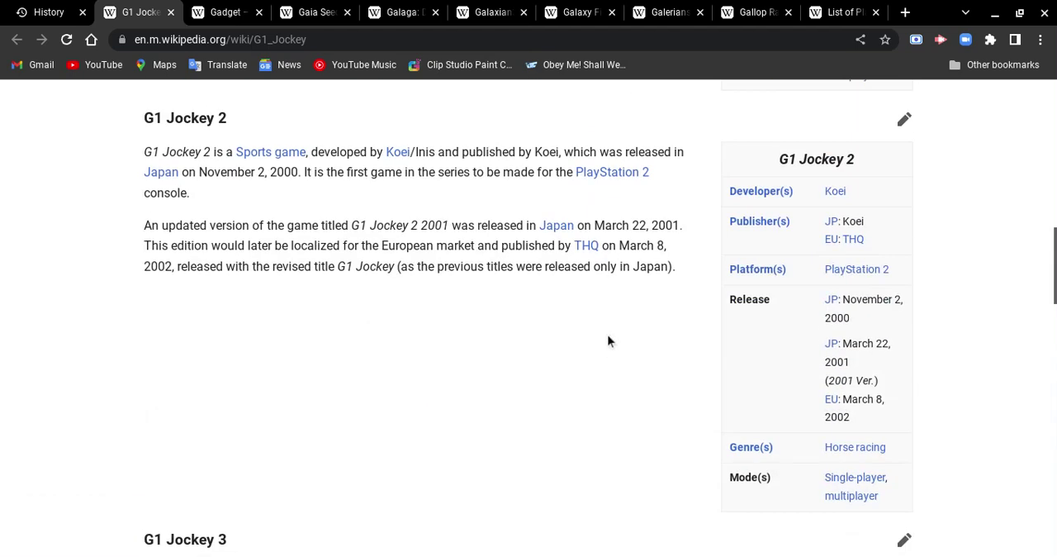
scroll(608, 340, "up", 4)
scroll(608, 340, "up", 2)
left_click(239, 450)
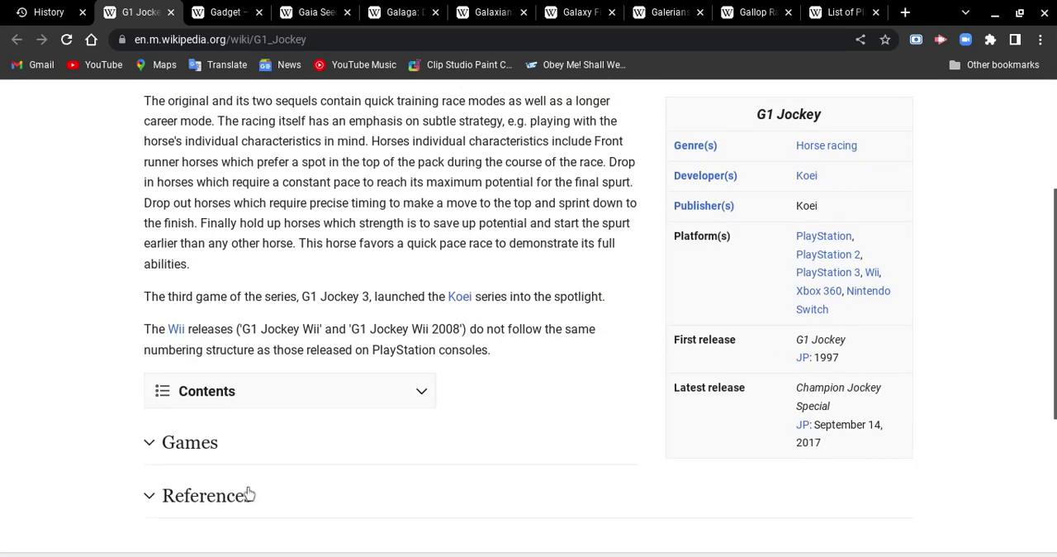
scroll(247, 487, "up", 3)
Close the G1 Jockey article tab
left_click(169, 13)
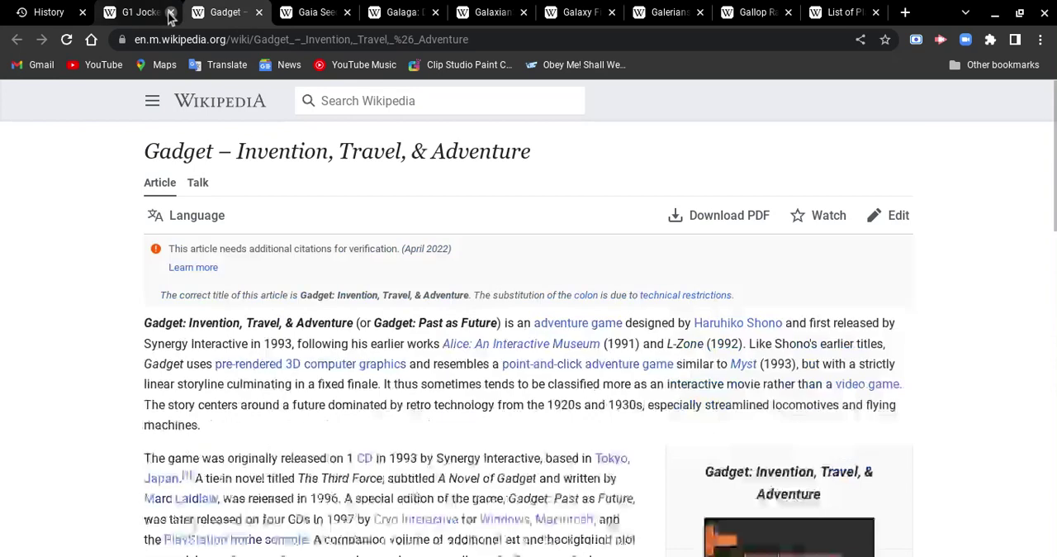
scroll(549, 321, "down", 2)
scroll(578, 306, "down", 2)
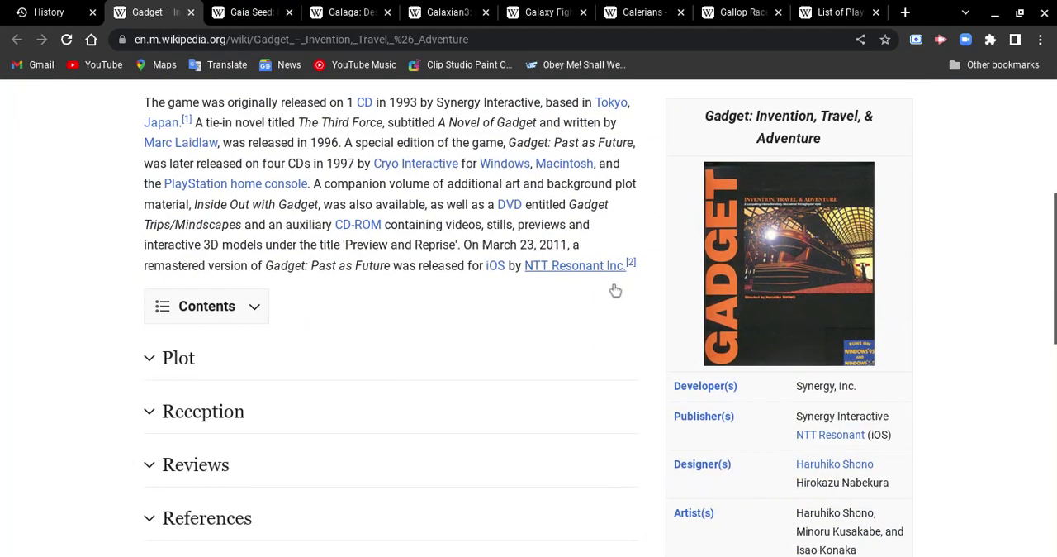
scroll(644, 331, "down", 1)
scroll(649, 342, "down", 2)
scroll(644, 334, "down", 2)
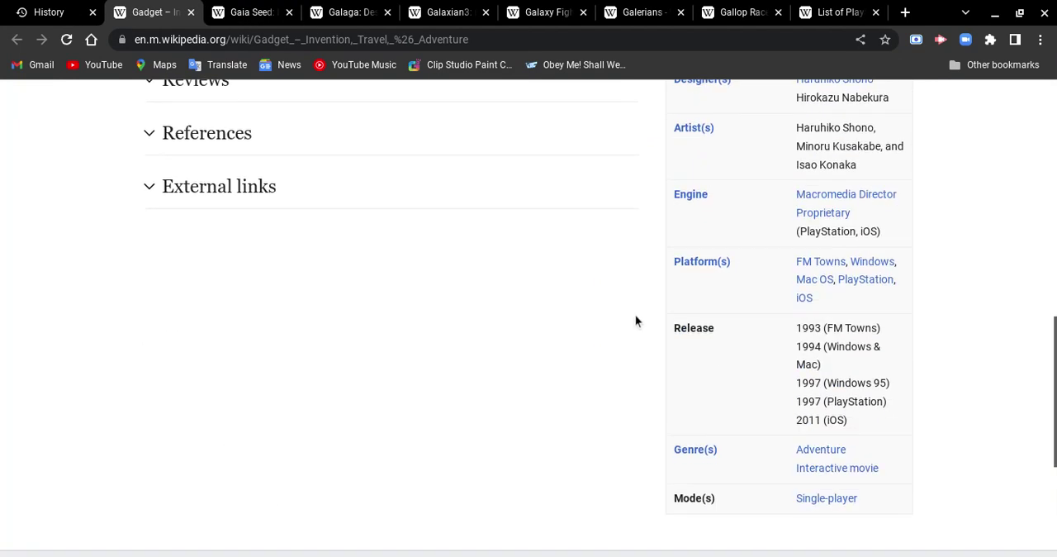
scroll(635, 315, "down", 1)
scroll(635, 315, "up", 3)
scroll(635, 315, "up", 4)
scroll(635, 319, "up", 3)
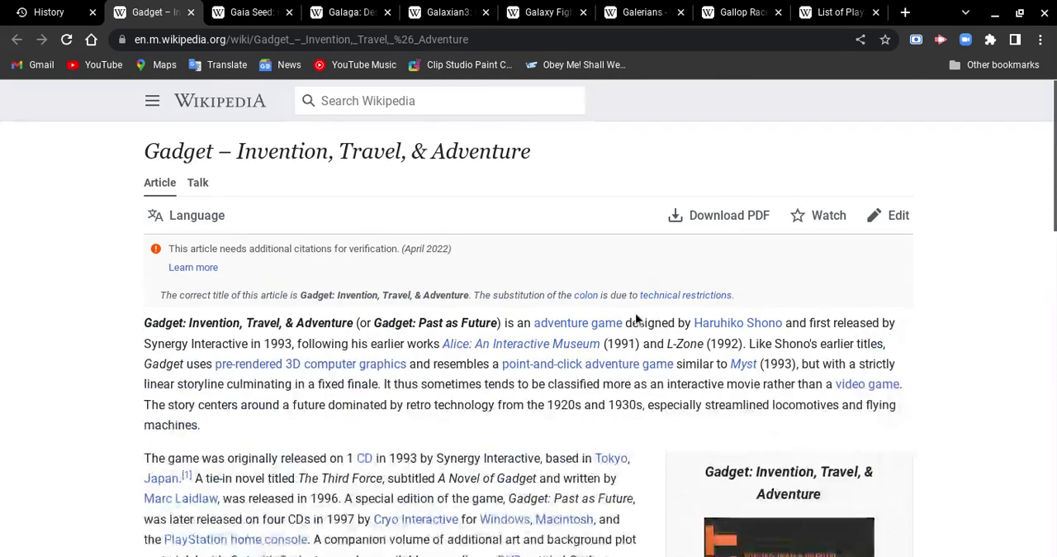
Close the Gadget tab, expand and collapse Gaia Seed's Release section, then close Gaia Seed
left_click(191, 12)
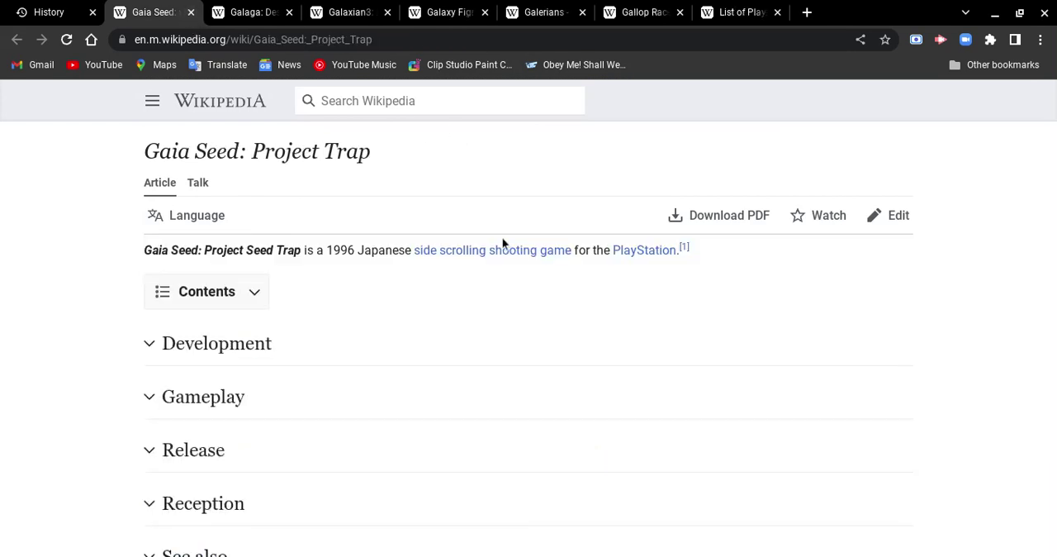
scroll(396, 289, "down", 2)
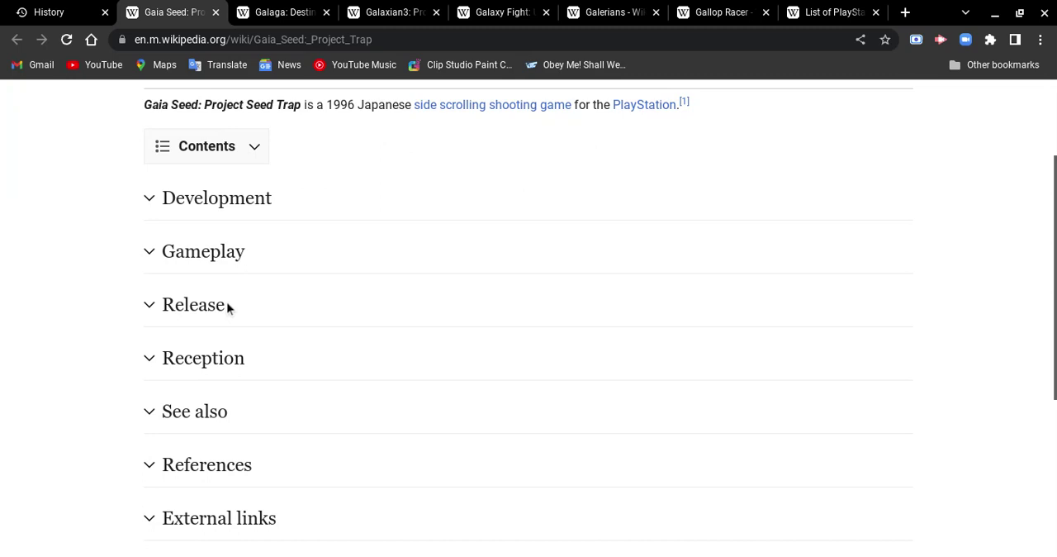
scroll(322, 264, "down", 1)
left_click(247, 225)
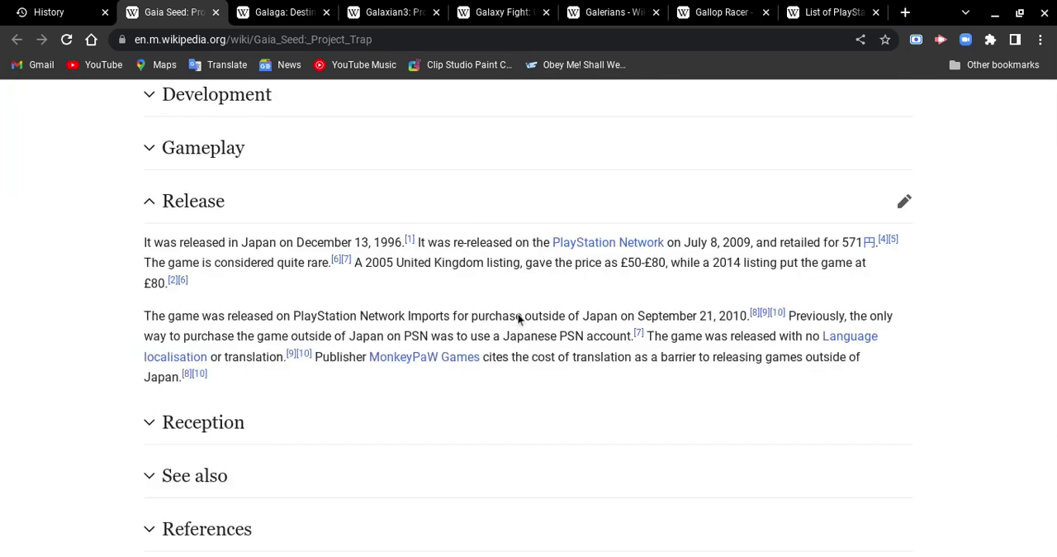
left_click(277, 222)
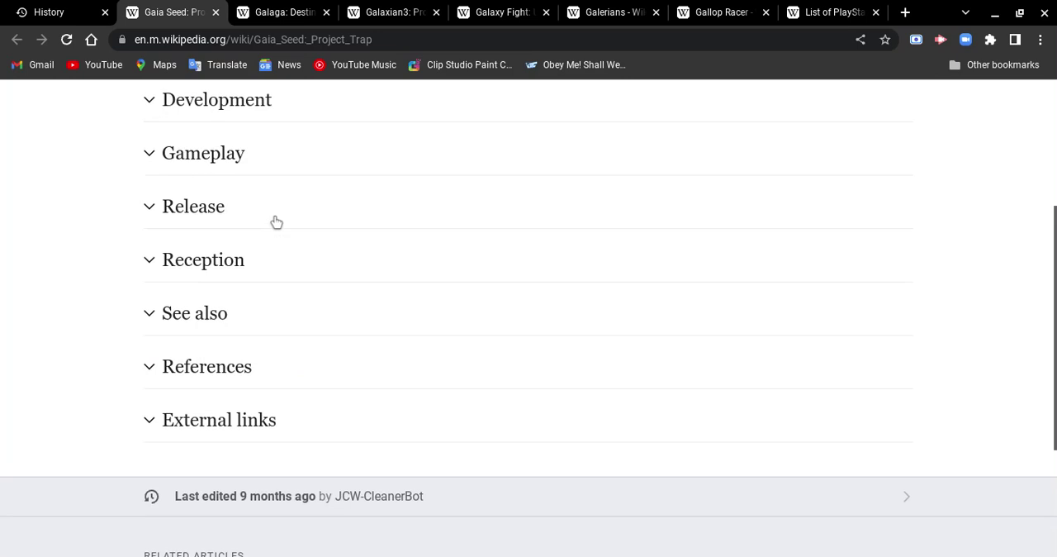
scroll(277, 220, "up", 3)
left_click(216, 15)
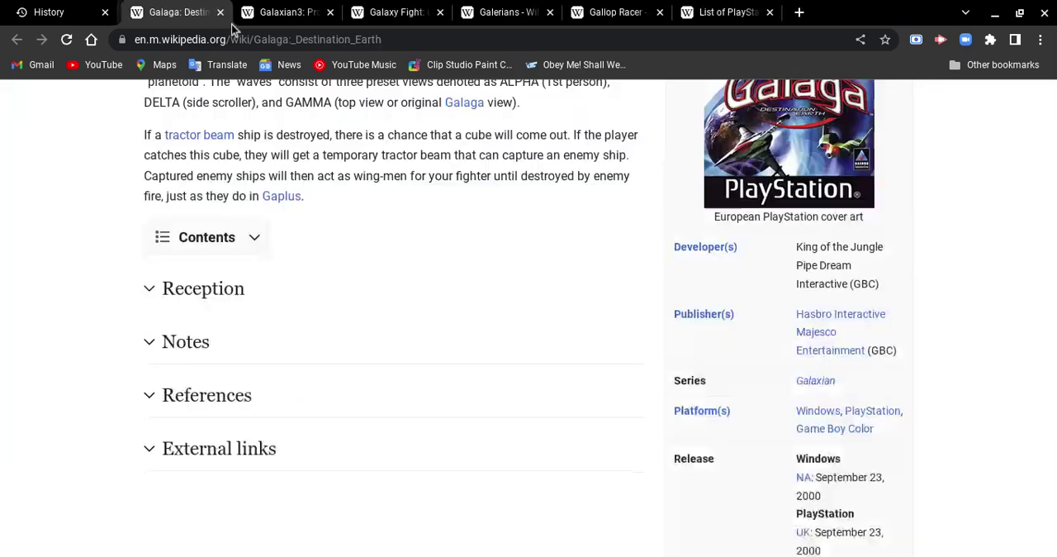
scroll(628, 322, "up", 3)
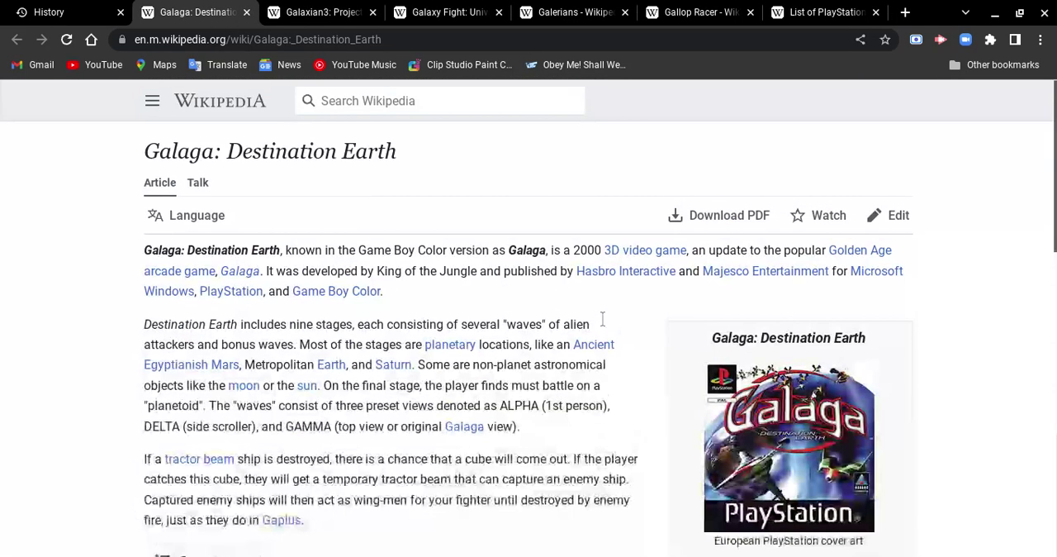
scroll(602, 318, "down", 4)
scroll(602, 318, "down", 2)
scroll(602, 319, "down", 2)
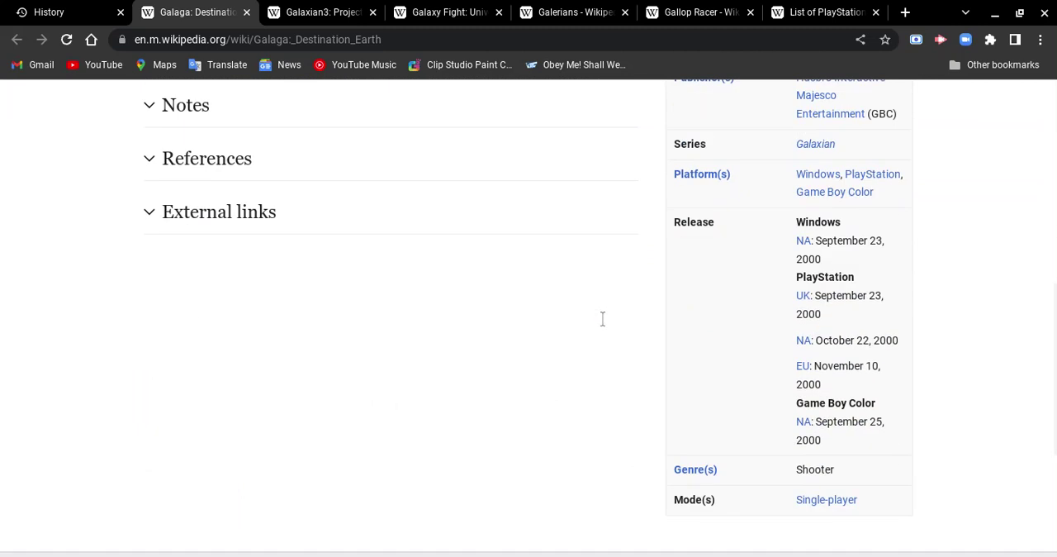
scroll(602, 318, "up", 10)
Close the Galaga: Destination Earth article tab
left_click(249, 15)
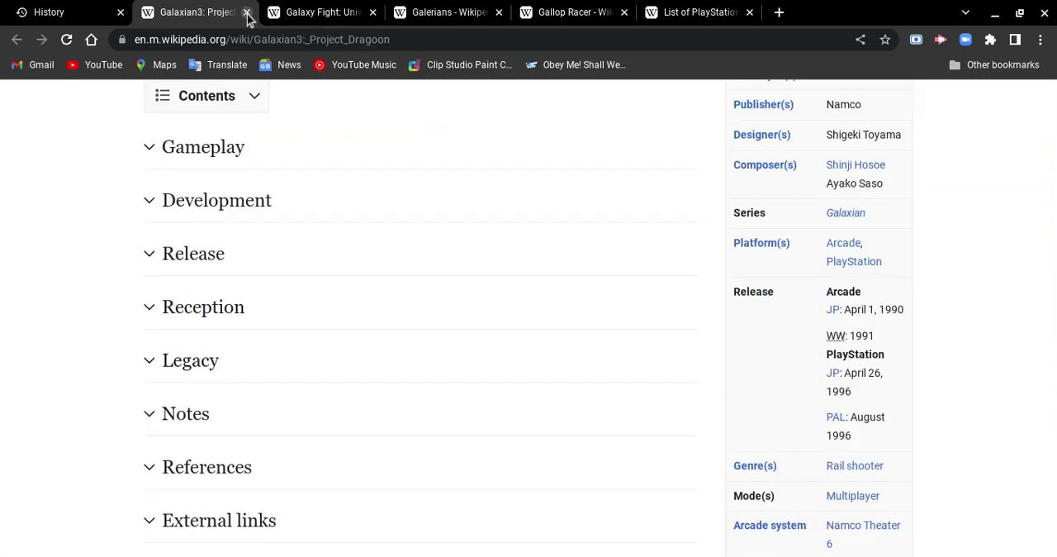
scroll(814, 322, "up", 2)
scroll(704, 343, "up", 5)
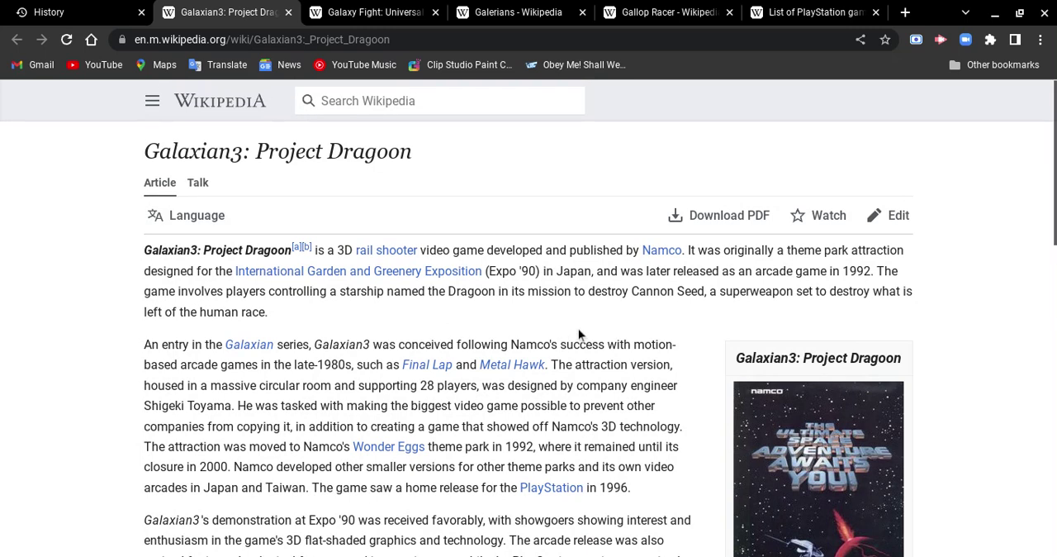
scroll(575, 326, "down", 1)
scroll(575, 325, "down", 2)
scroll(574, 325, "up", 3)
scroll(575, 327, "down", 2)
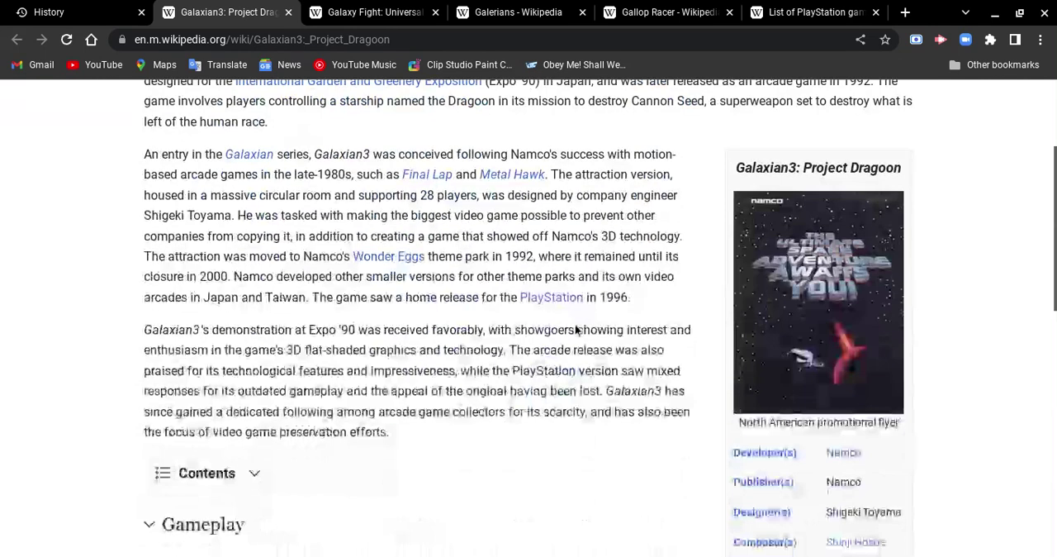
scroll(576, 330, "down", 1)
scroll(574, 330, "down", 2)
scroll(575, 330, "down", 1)
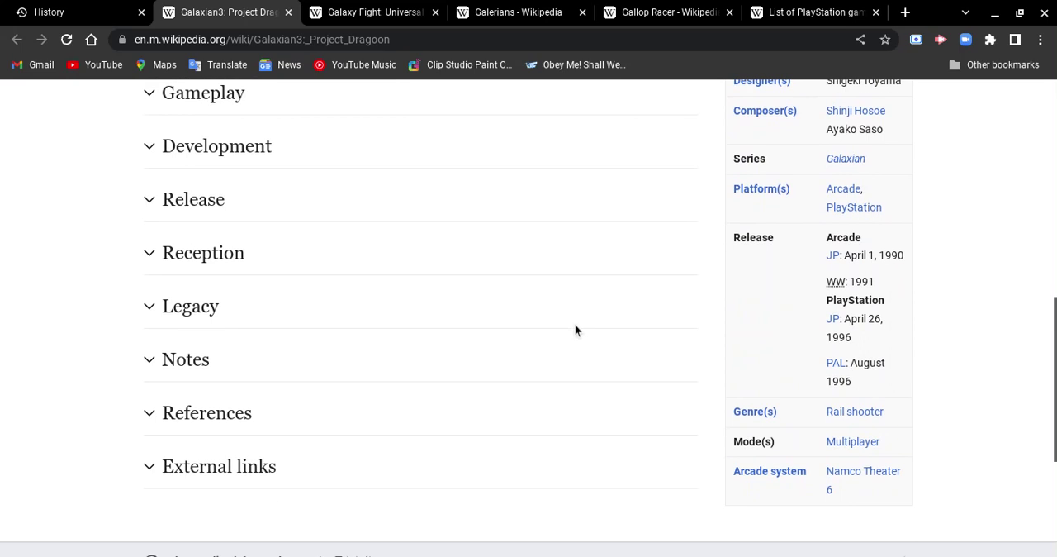
scroll(575, 330, "up", 4)
scroll(574, 329, "up", 3)
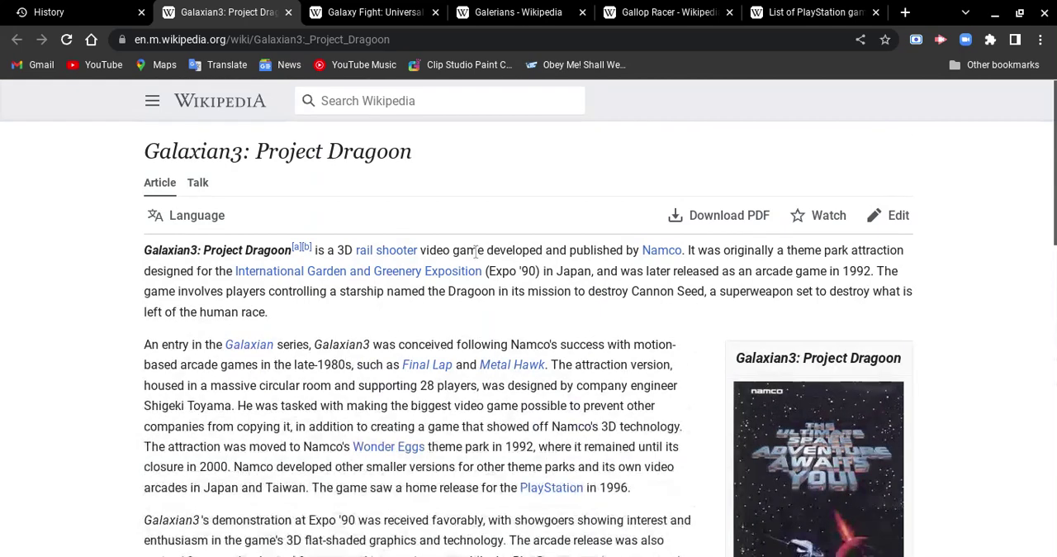
Close the Galaxian3: Project Dragoon article tab
left_click(288, 16)
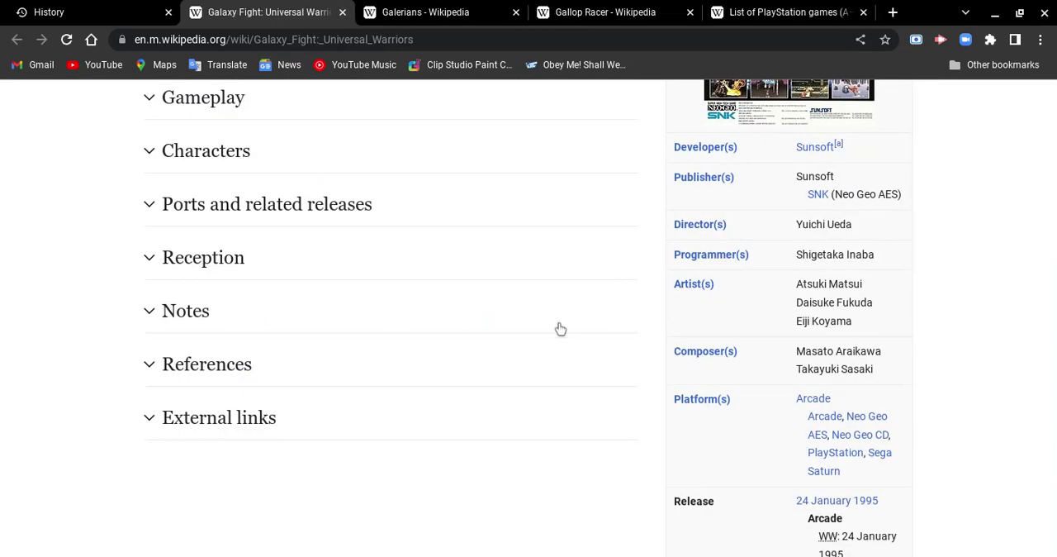
scroll(578, 335, "up", 3)
scroll(582, 347, "up", 2)
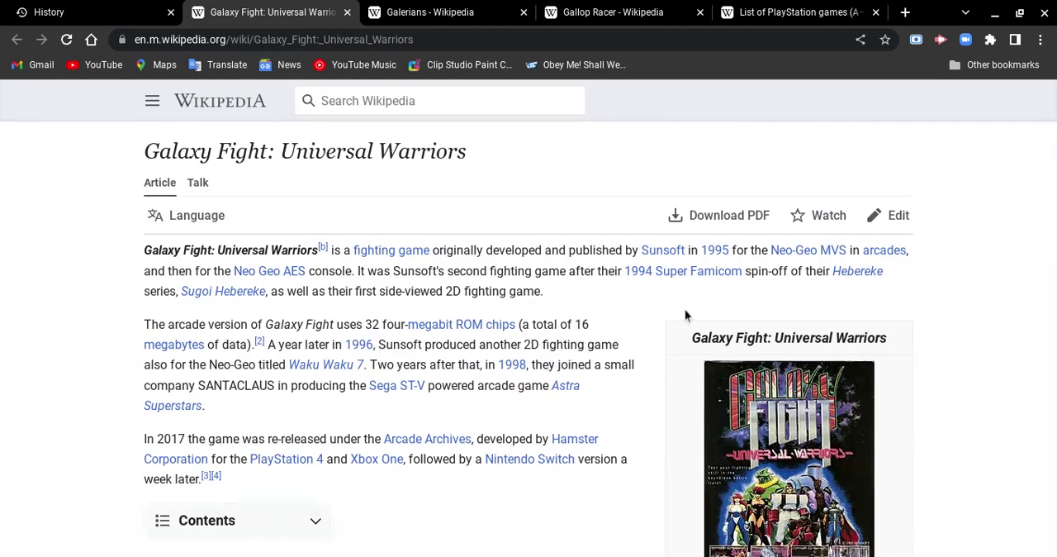
scroll(619, 358, "down", 3)
scroll(619, 359, "down", 4)
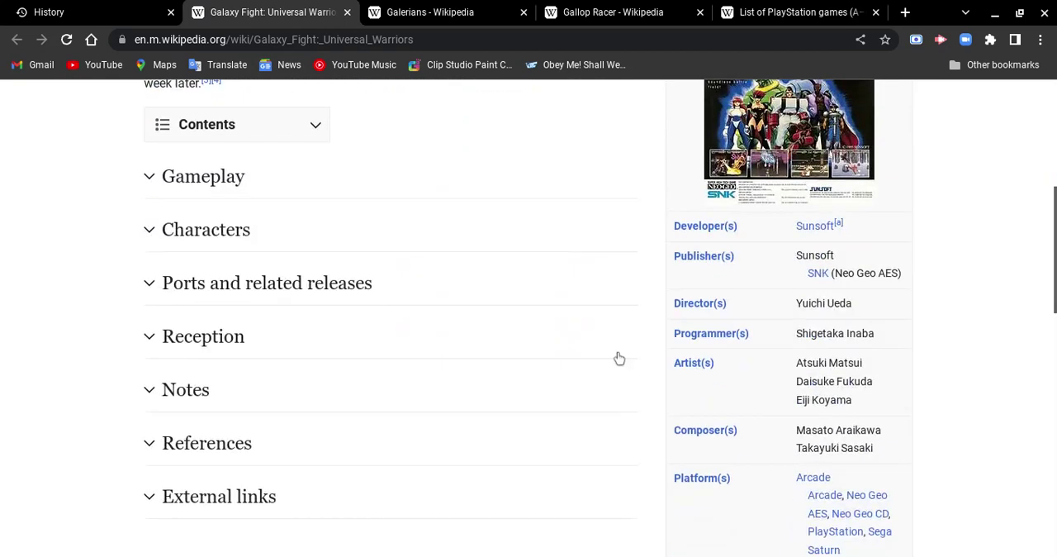
scroll(620, 358, "down", 3)
scroll(620, 359, "down", 2)
scroll(618, 359, "down", 2)
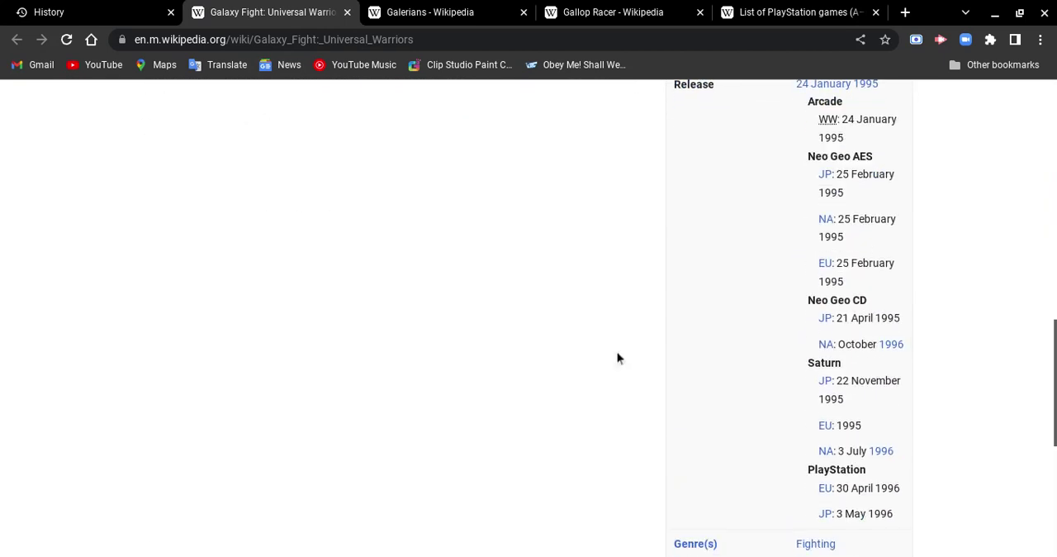
scroll(618, 359, "down", 2)
scroll(618, 356, "up", 3)
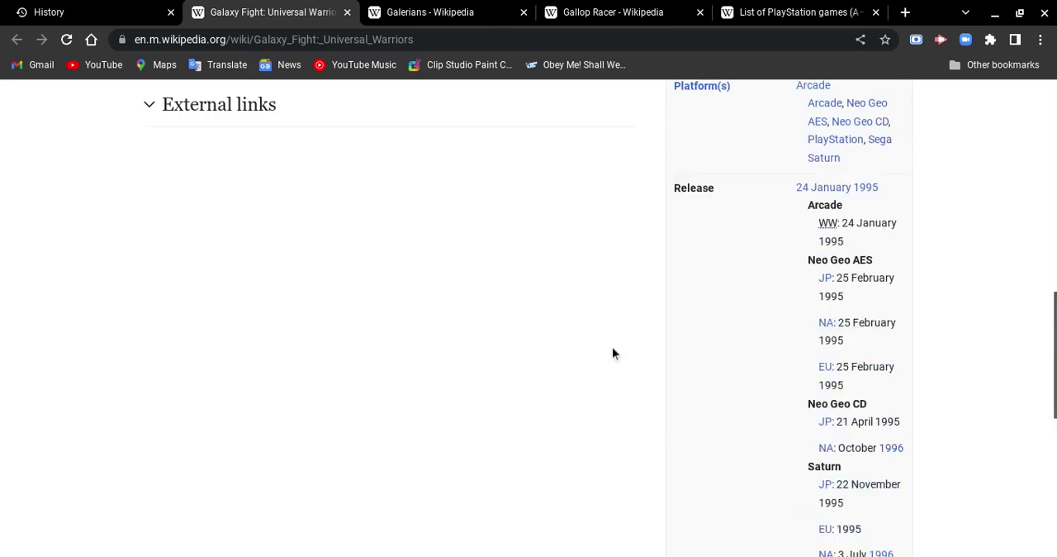
scroll(613, 353, "up", 5)
scroll(612, 353, "up", 2)
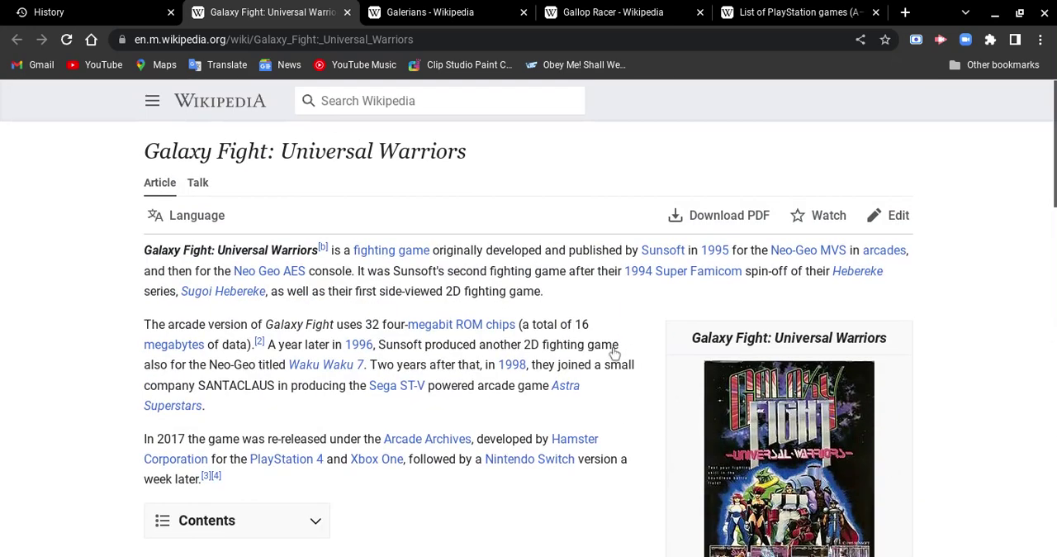
Close the Galaxy Fight: Universal Warriors and Galerians article tabs
left_click(348, 12)
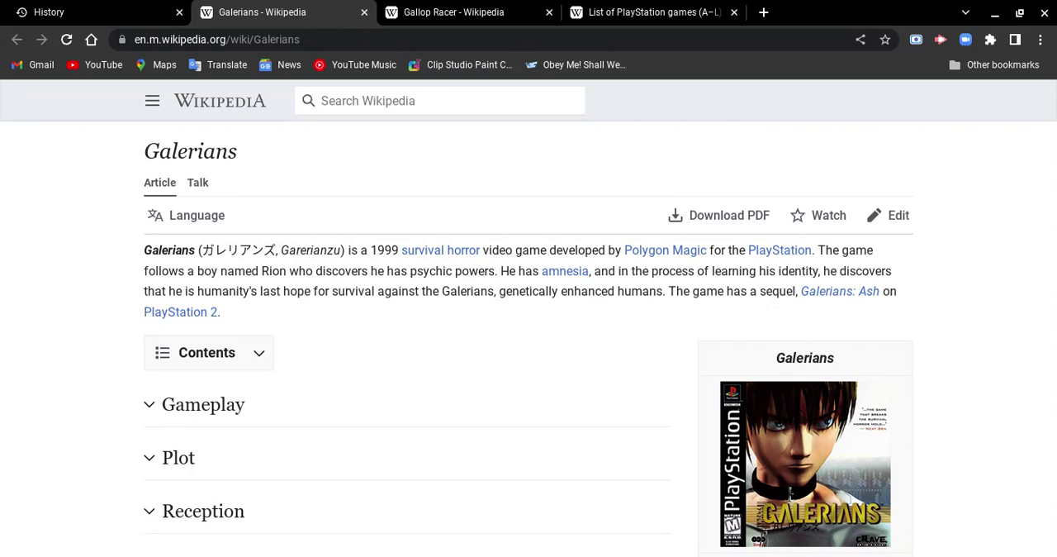
scroll(644, 366, "down", 2)
scroll(644, 366, "down", 2)
scroll(644, 366, "down", 2)
scroll(648, 369, "down", 2)
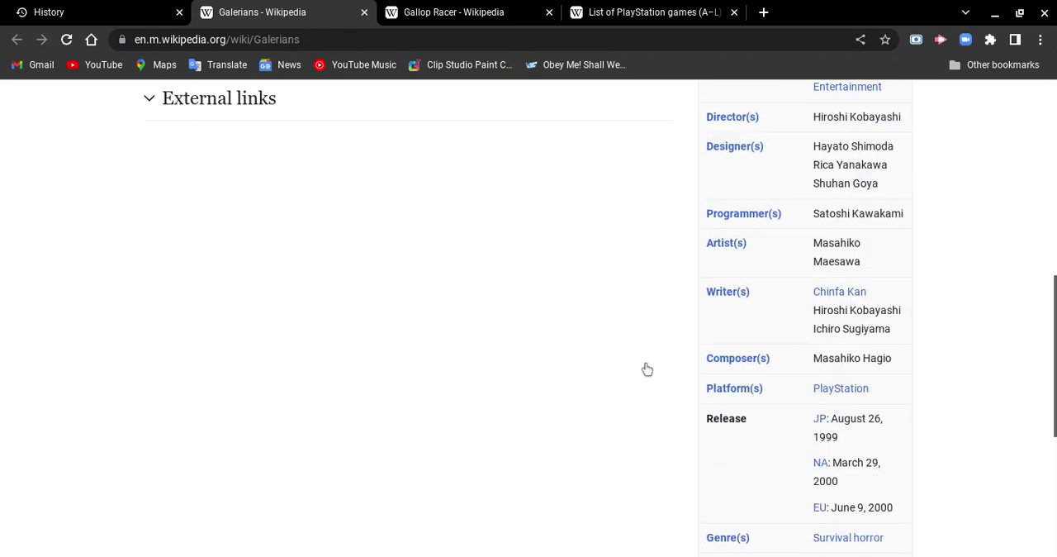
scroll(648, 370, "down", 1)
scroll(644, 366, "up", 5)
scroll(645, 371, "up", 3)
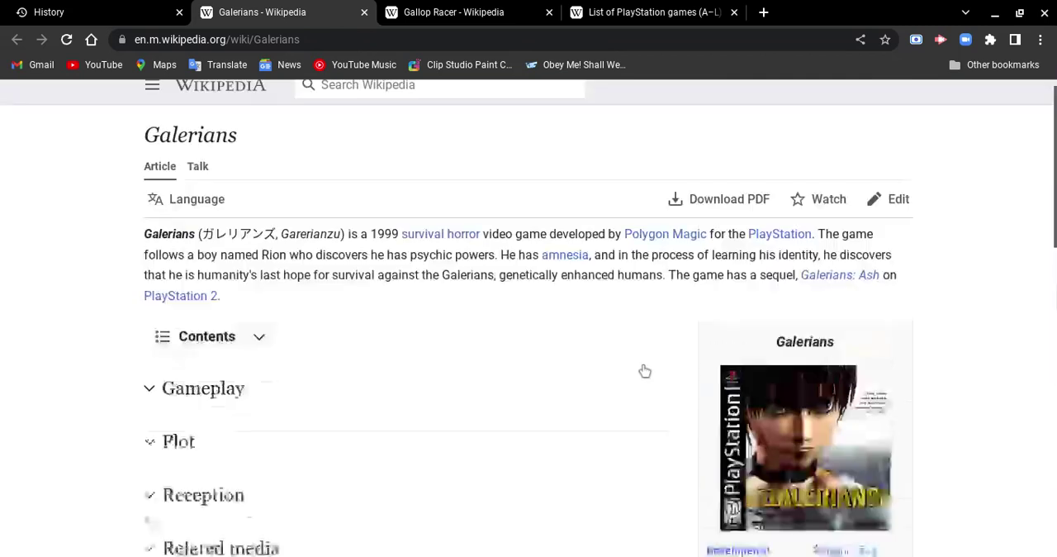
left_click(364, 11)
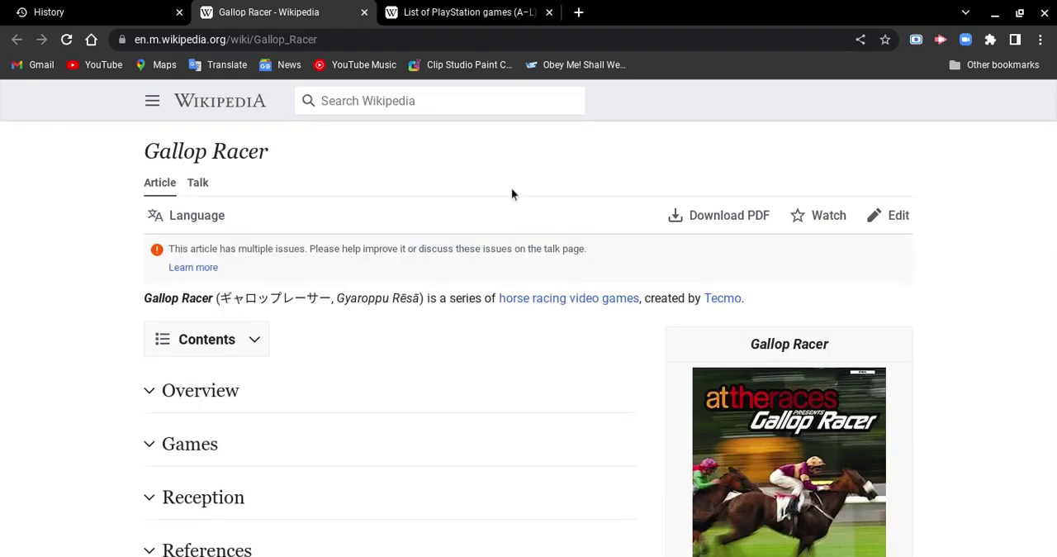
scroll(576, 382, "down", 3)
scroll(614, 389, "down", 3)
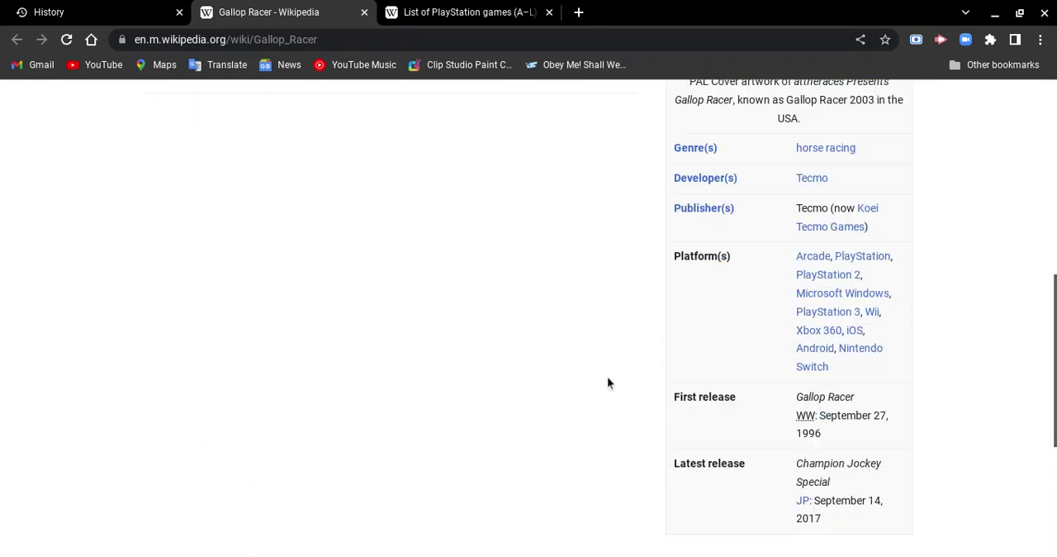
scroll(607, 380, "up", 10)
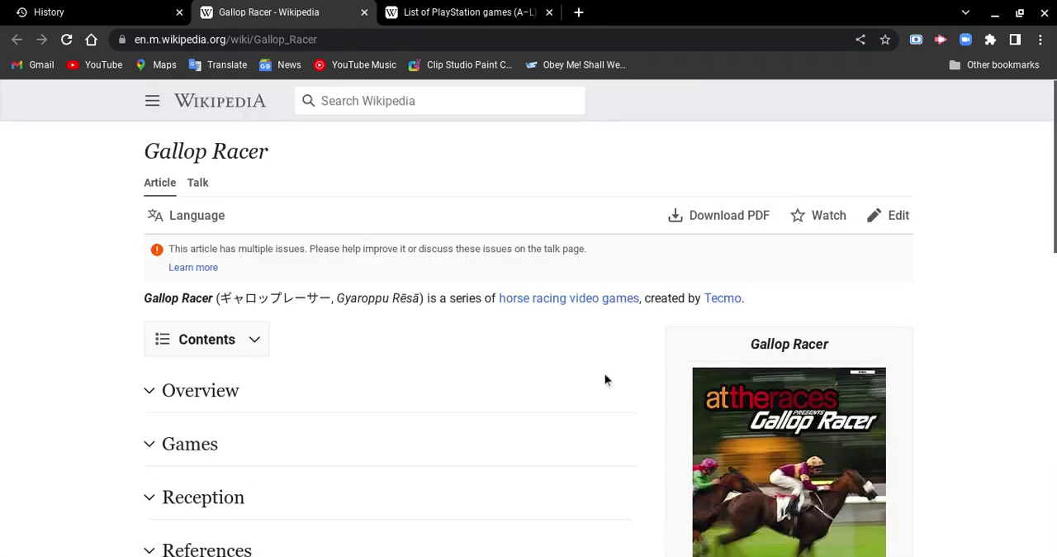
Close the Gallop Racer tab, leaving only the List of PlayStation games (A–L)
left_click(365, 11)
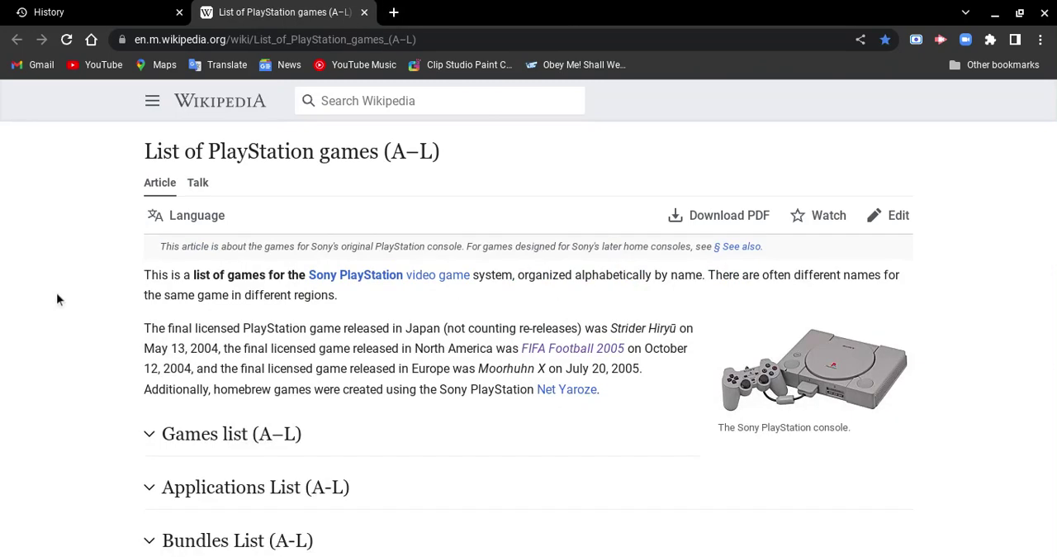